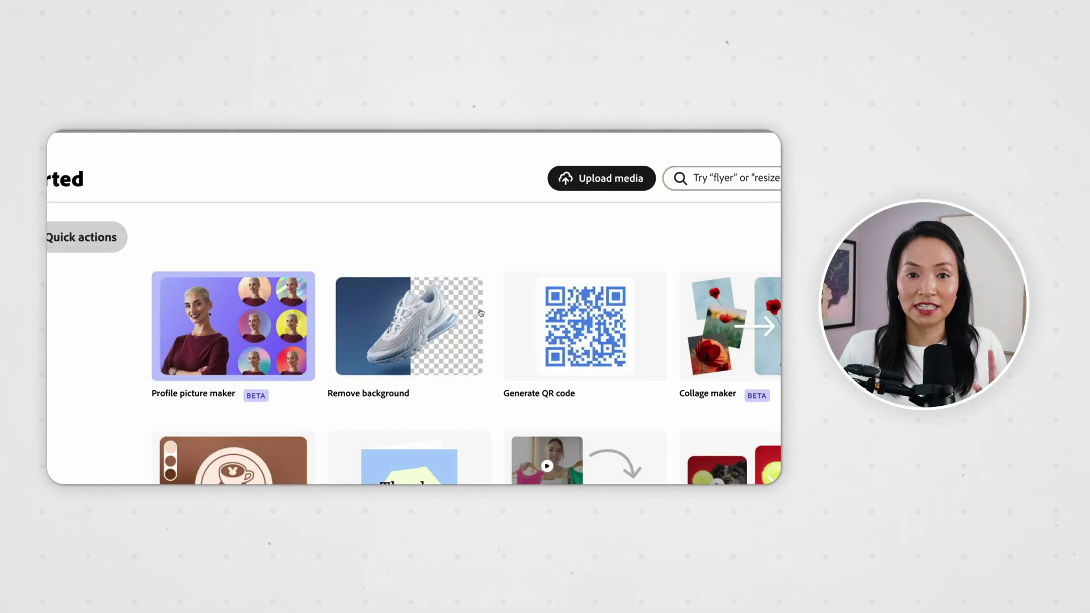
# Step: Open Clip maker and upload Print Hacks.mp4 as the source video, keeping captions on
pyautogui.click(402, 364)
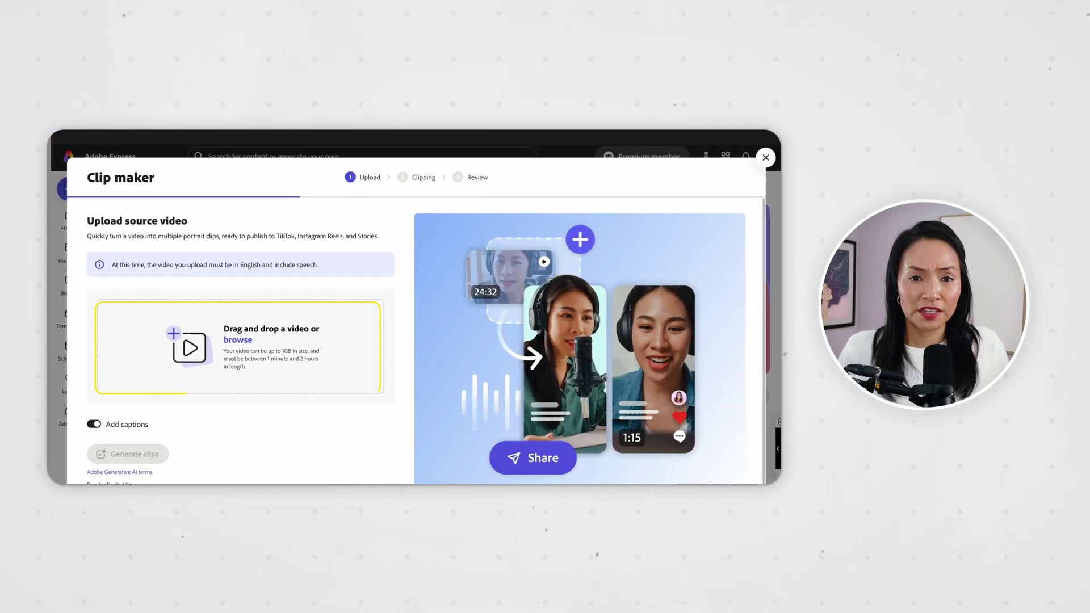
pyautogui.moveTo(291, 343); pyautogui.dragTo(278, 370)
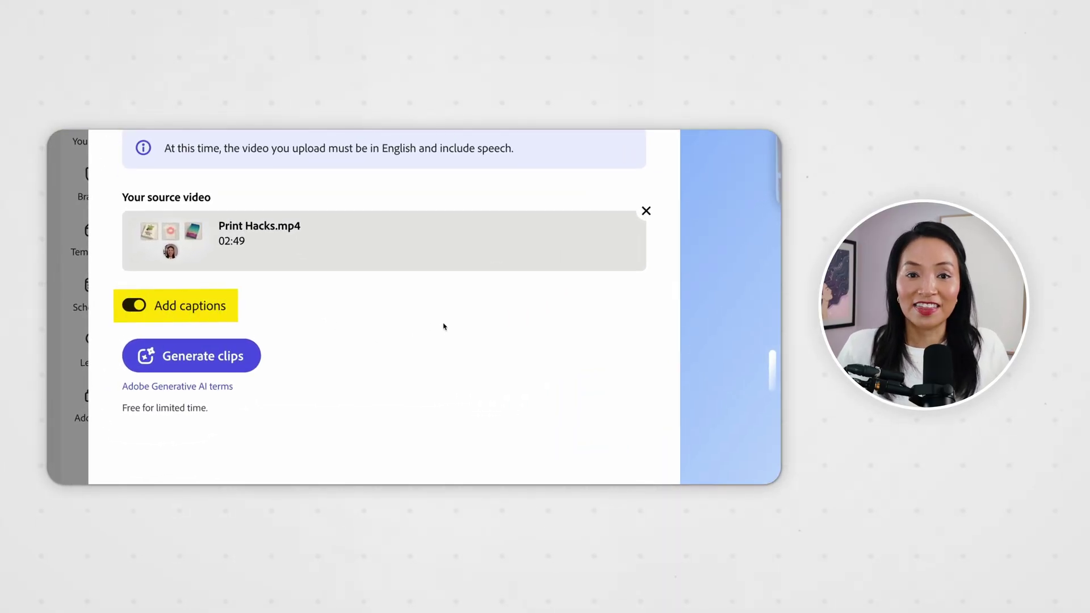
# Step: Generate portrait clips from Print Hacks.mp4, producing clips like 'Print with Ease' and 'Effortless Designs'
pyautogui.click(192, 355)
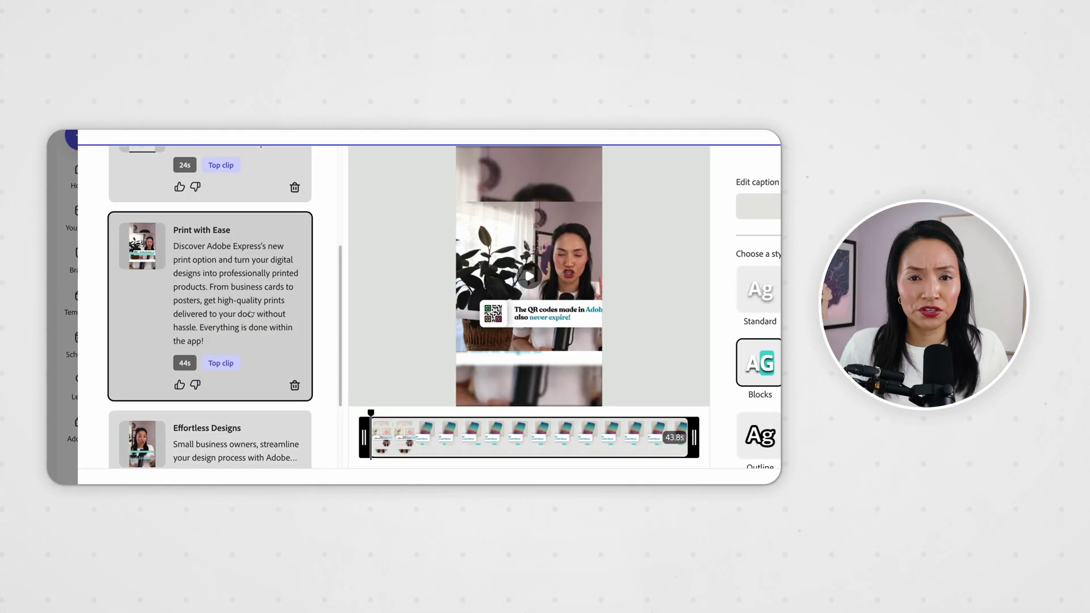
pyautogui.scroll(-2, 251, 341)
# Step: Preview the Effortless Designs clip and try the Loud caption style on all clips
pyautogui.click(252, 375)
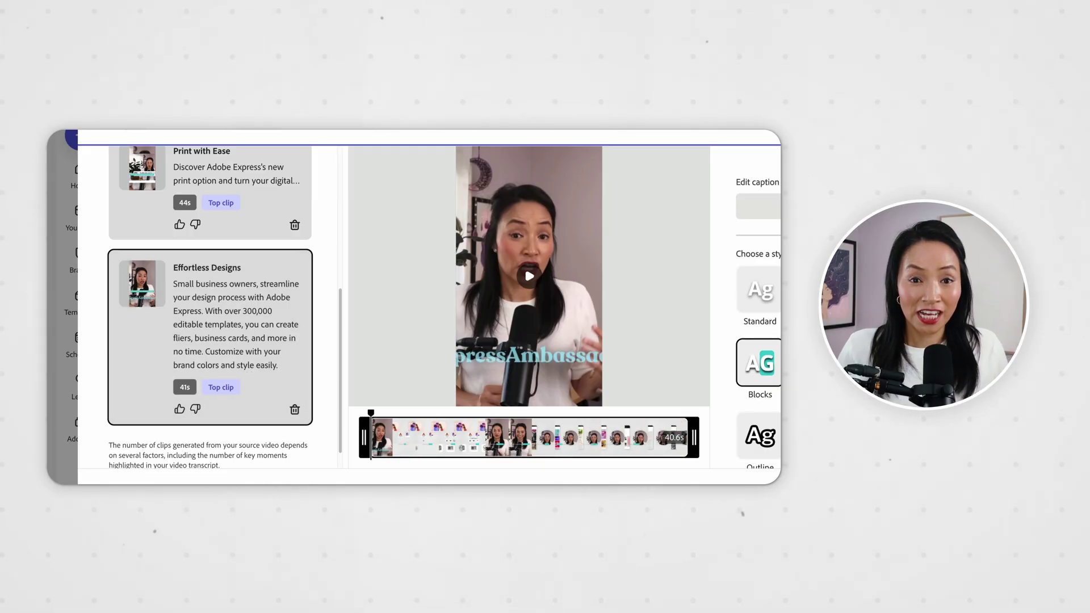
pyautogui.click(752, 308)
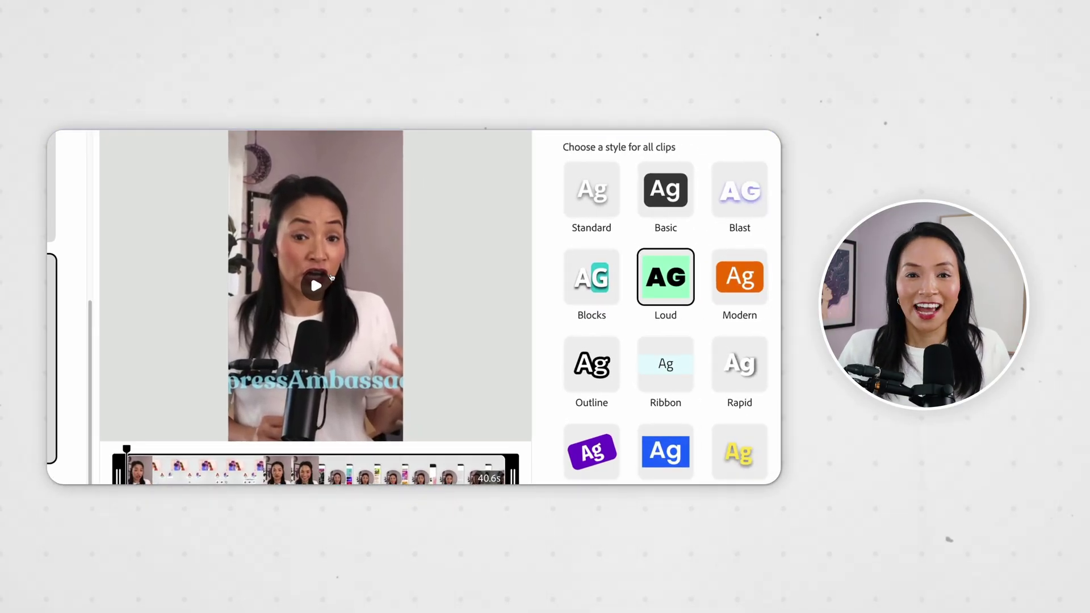
pyautogui.moveTo(127, 450); pyautogui.dragTo(187, 452)
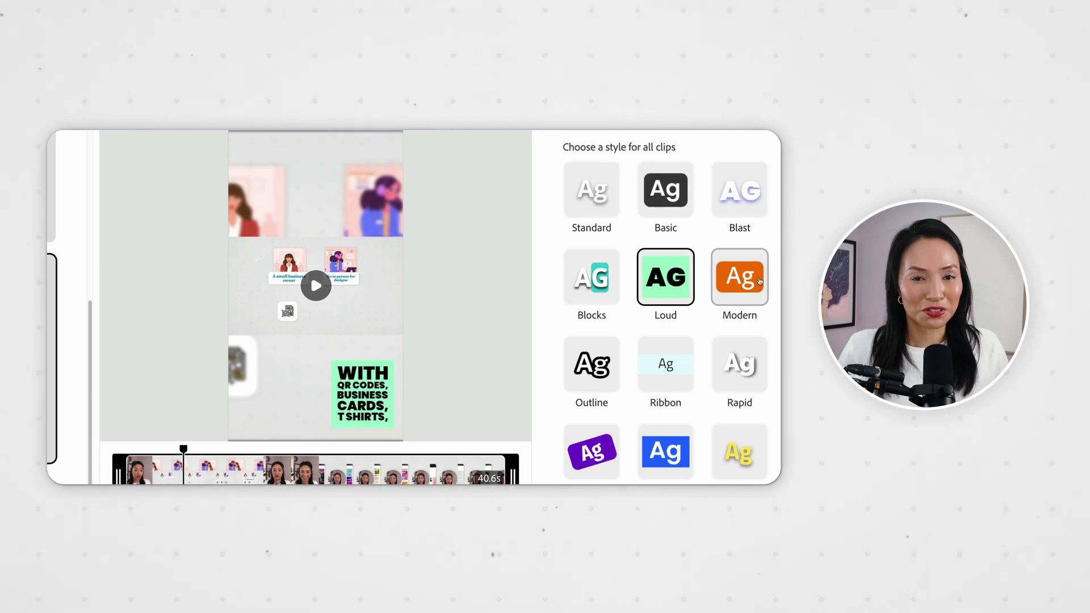
# Step: Apply the Bright caption style to all clips, enable custom colours, and expand the shadow swatches
pyautogui.scroll(-2, 730, 446)
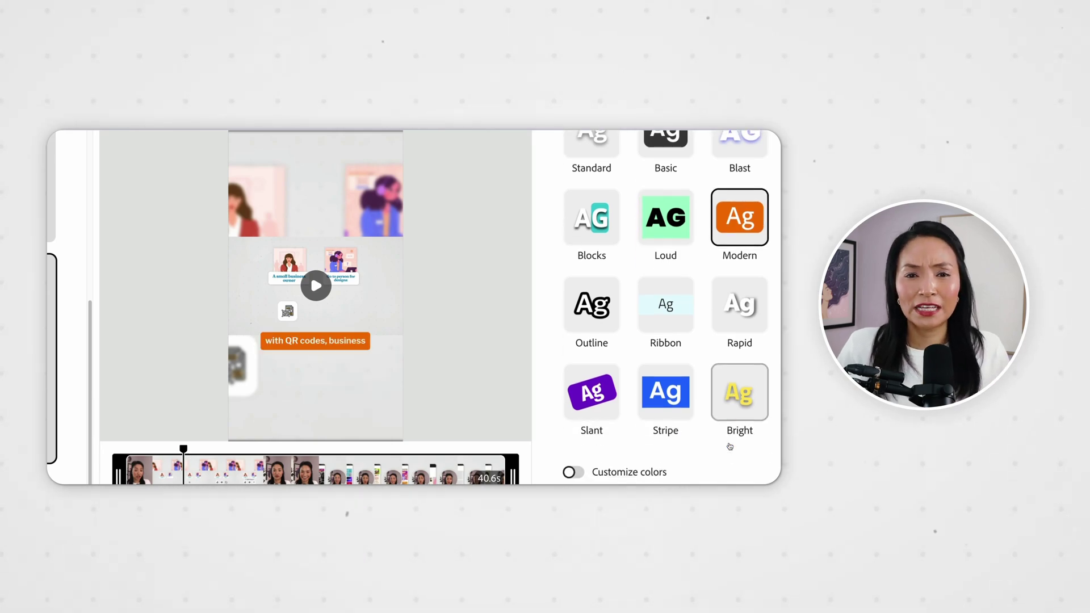
pyautogui.click(731, 399)
pyautogui.click(573, 472)
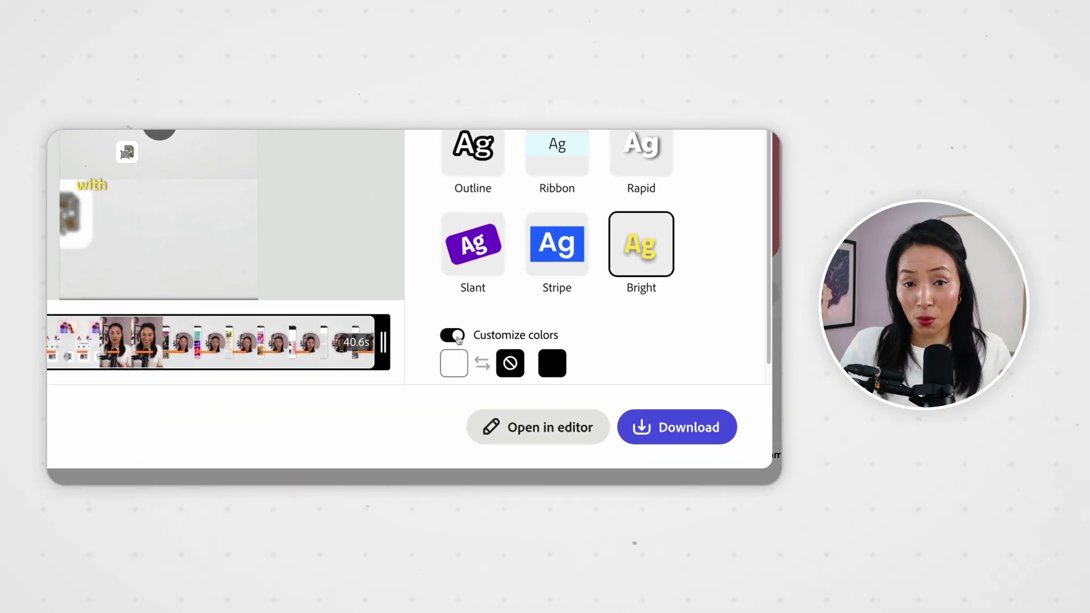
pyautogui.scroll(-1, 665, 476)
pyautogui.click(550, 336)
pyautogui.click(601, 363)
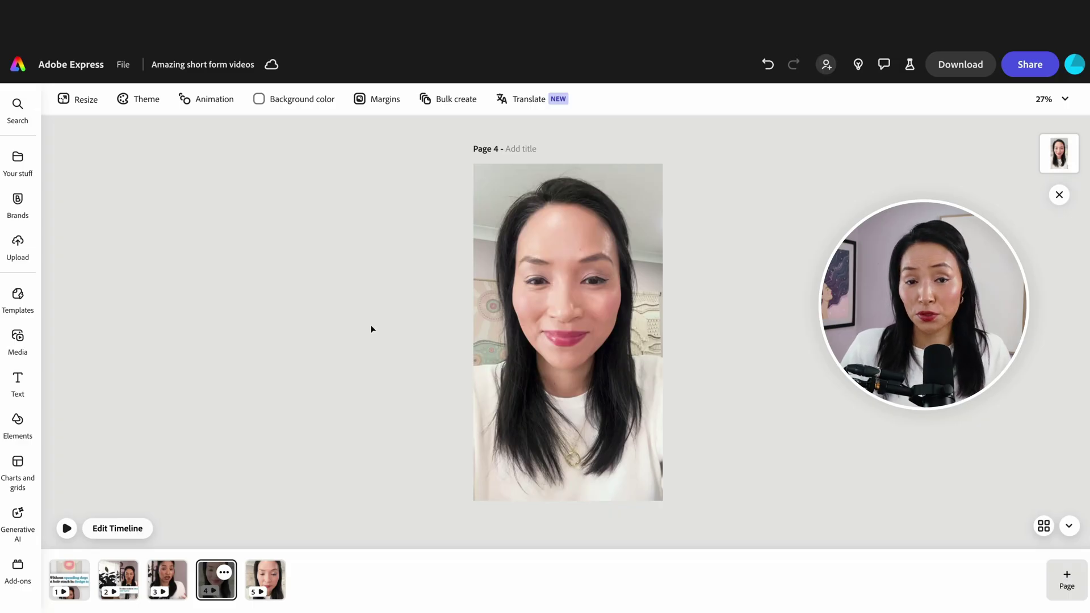
# Step: Apply Enhance speech to the page 4 video at 100% intensity
pyautogui.click(498, 261)
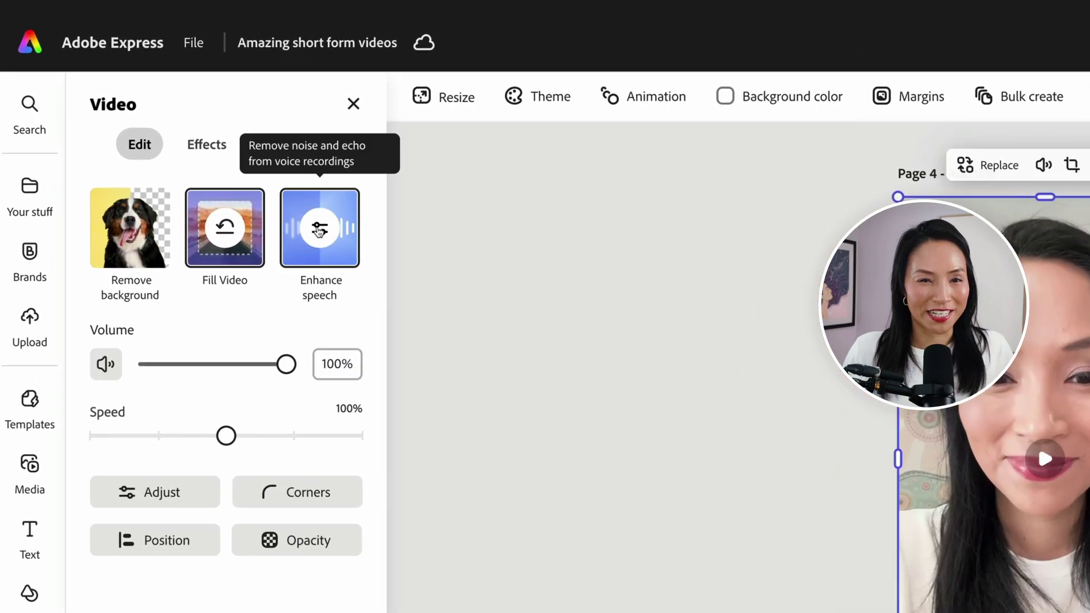
pyautogui.click(318, 232)
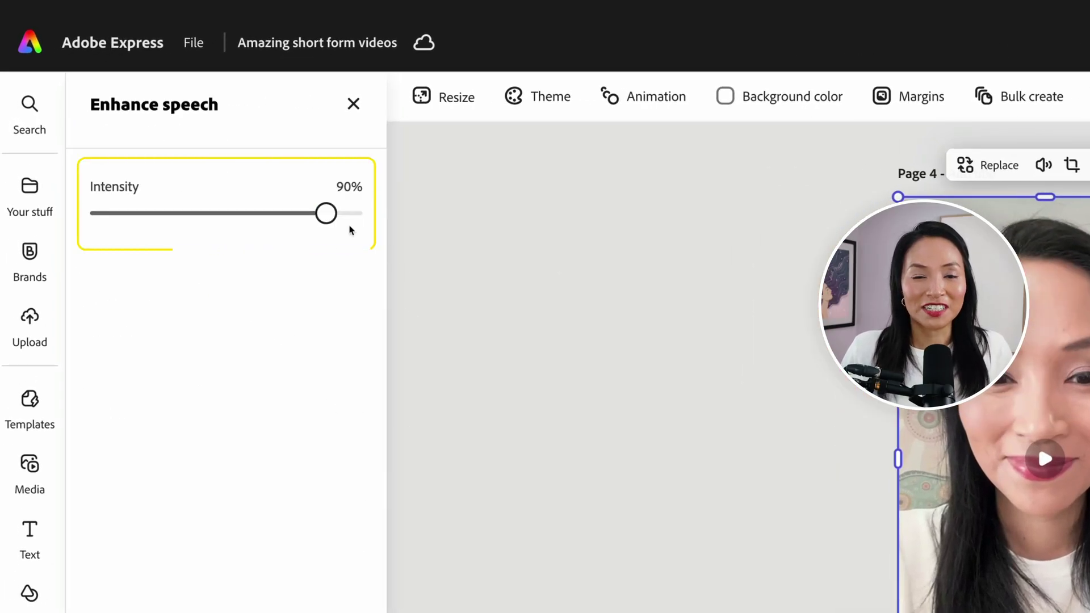
pyautogui.click(339, 215)
pyautogui.moveTo(339, 215); pyautogui.dragTo(367, 216)
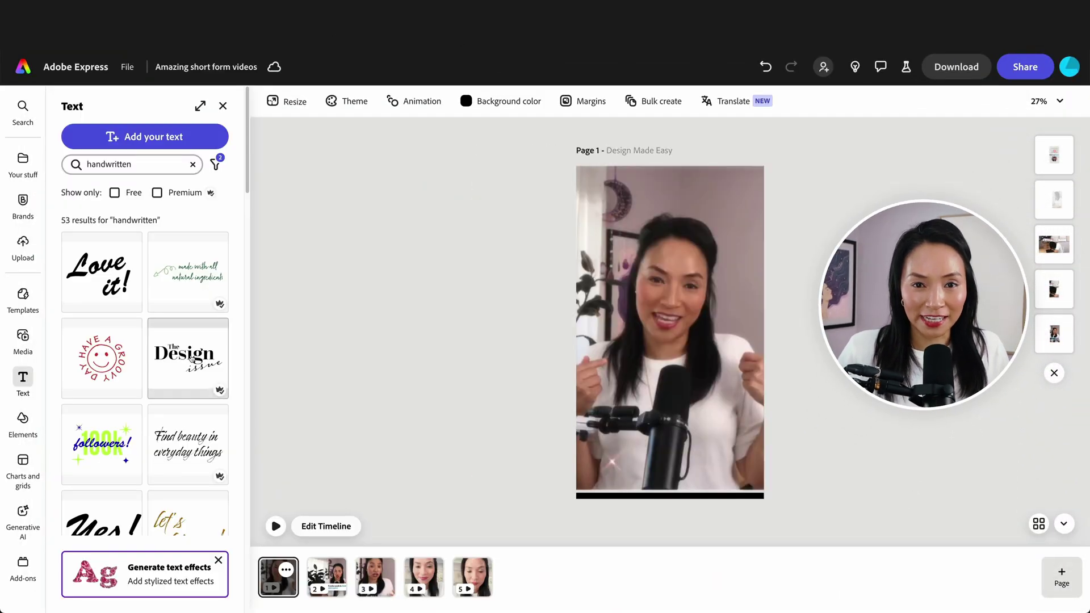
# Step: Move the handwritten 'Hello Gorgeous' title to the top of page 1 and recolour 'Gorgeous'
pyautogui.scroll(-10, 192, 358)
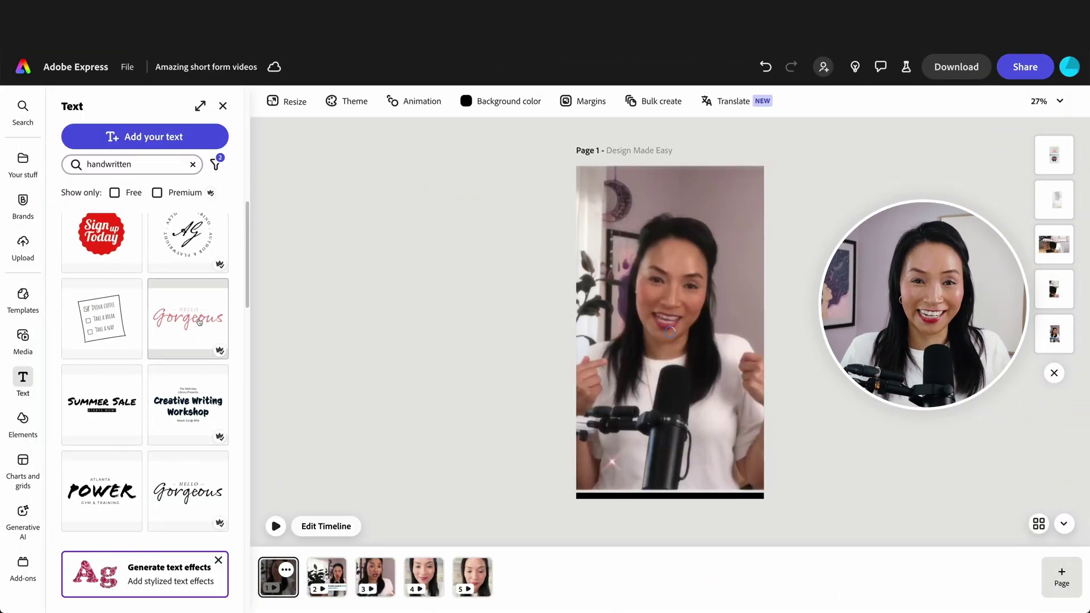
pyautogui.moveTo(666, 230); pyautogui.dragTo(668, 179)
pyautogui.click(669, 194)
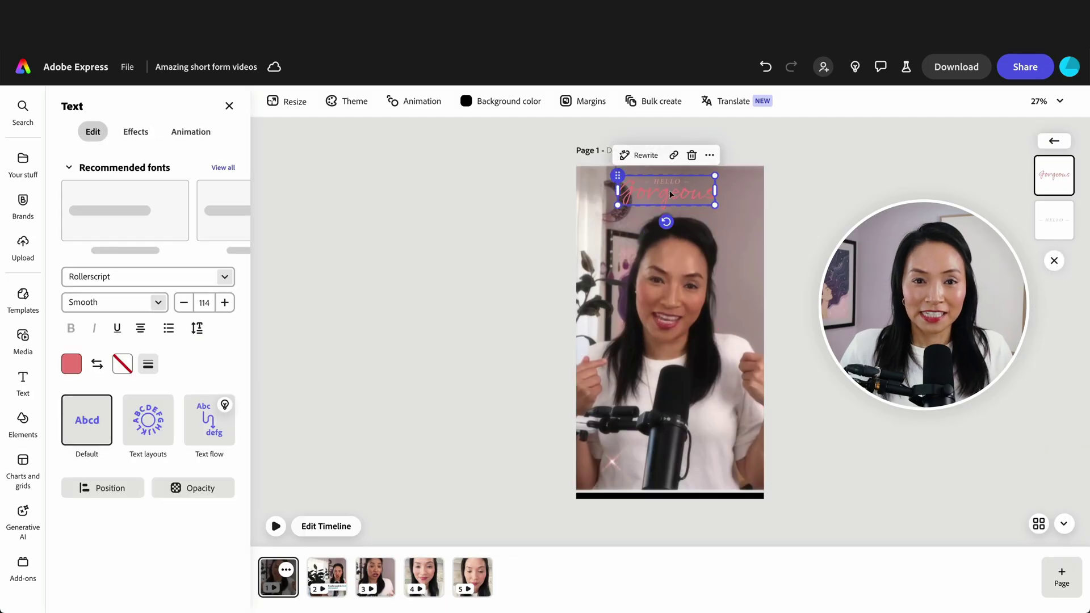
pyautogui.click(72, 365)
pyautogui.click(407, 292)
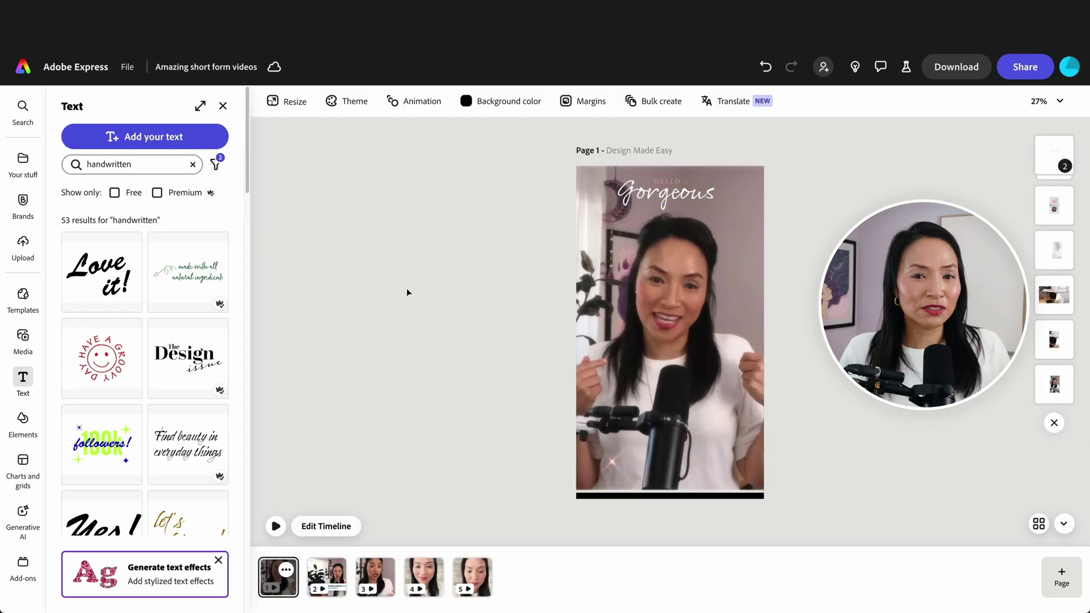
# Step: Animate the red heart graphic beside the title with the Wobble preset
pyautogui.click(719, 221)
pyautogui.click(188, 133)
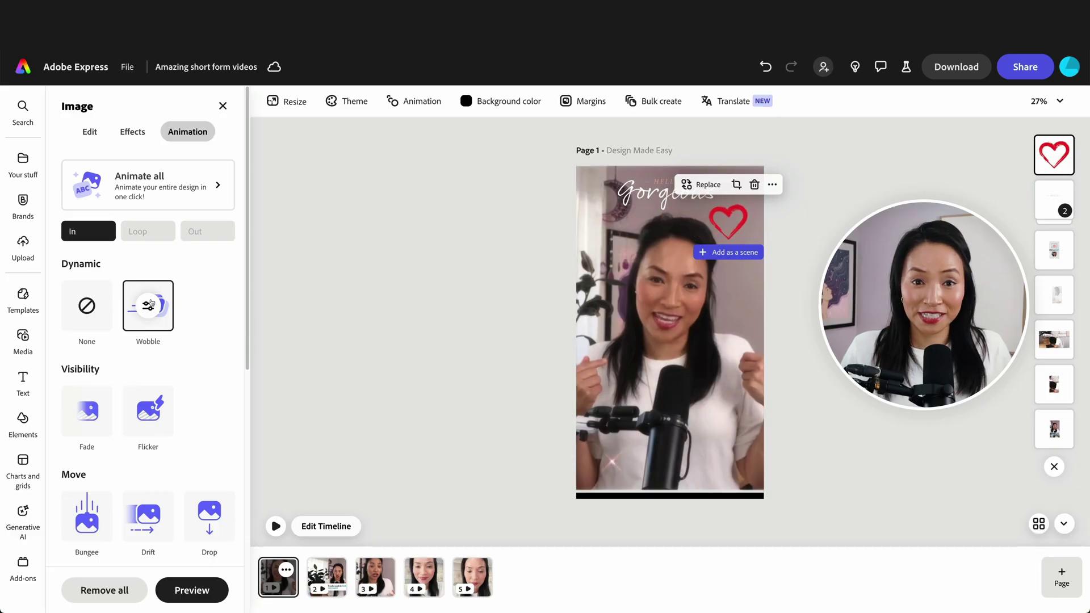
pyautogui.click(345, 245)
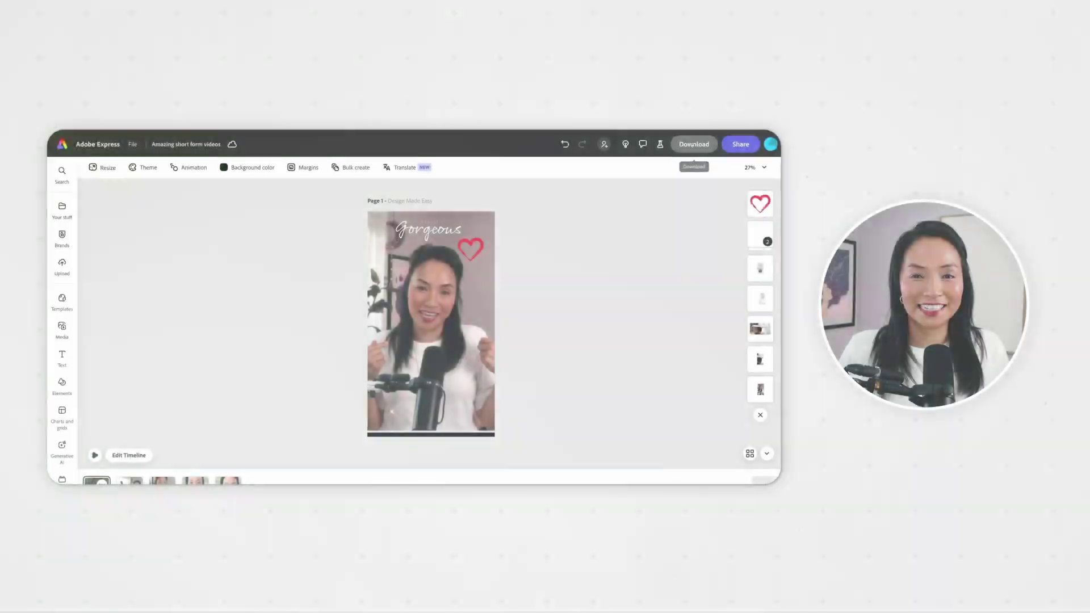
# Step: Share the clip to social media, adding the Instagram and TikTok accounts as channels
pyautogui.click(955, 66)
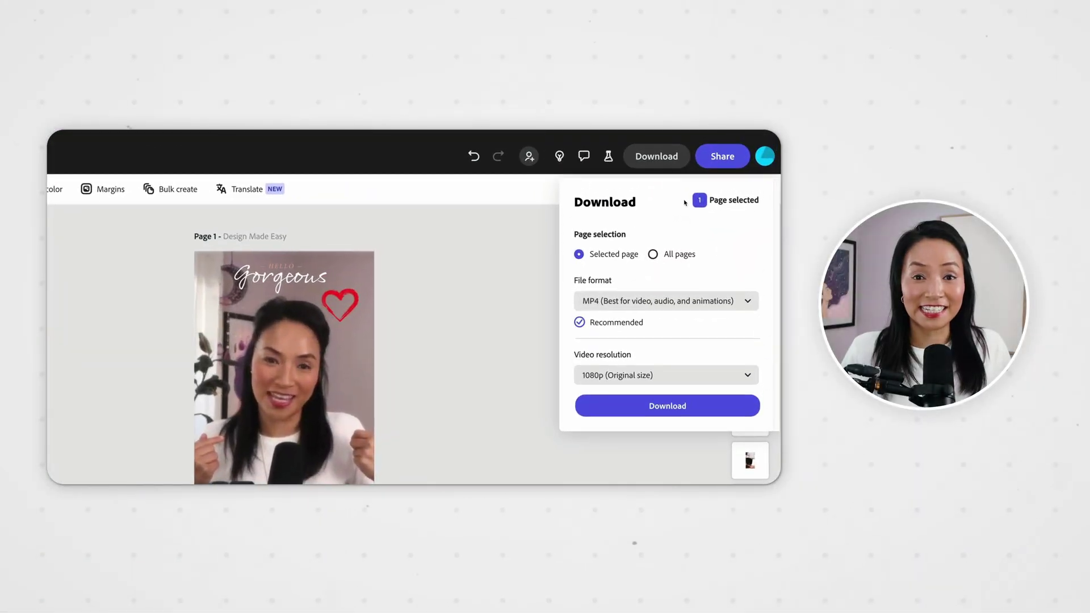
pyautogui.click(731, 157)
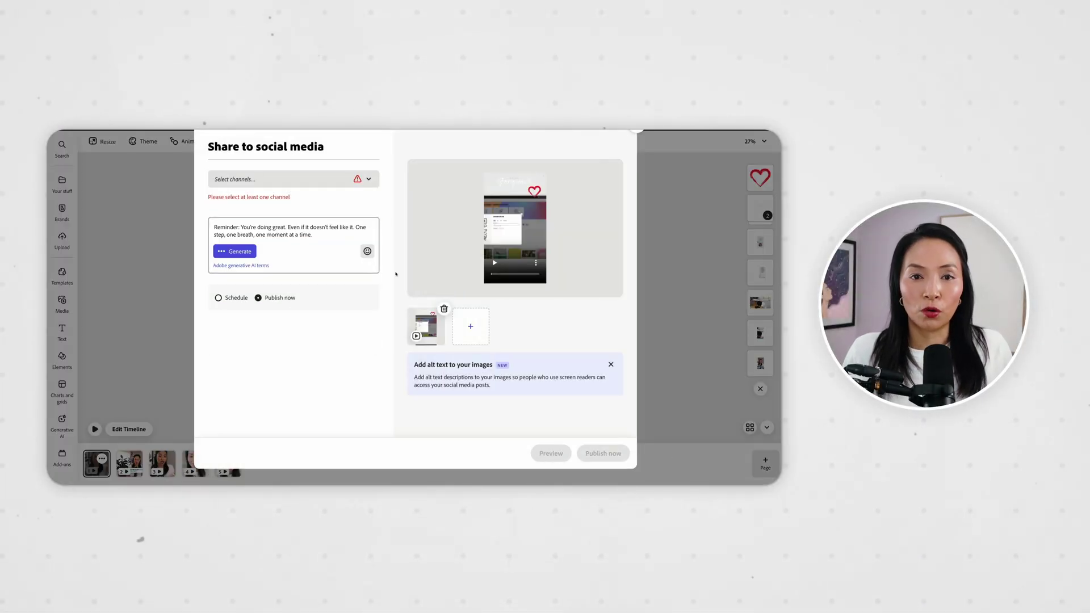
pyautogui.click(358, 179)
pyautogui.click(369, 255)
pyautogui.click(369, 272)
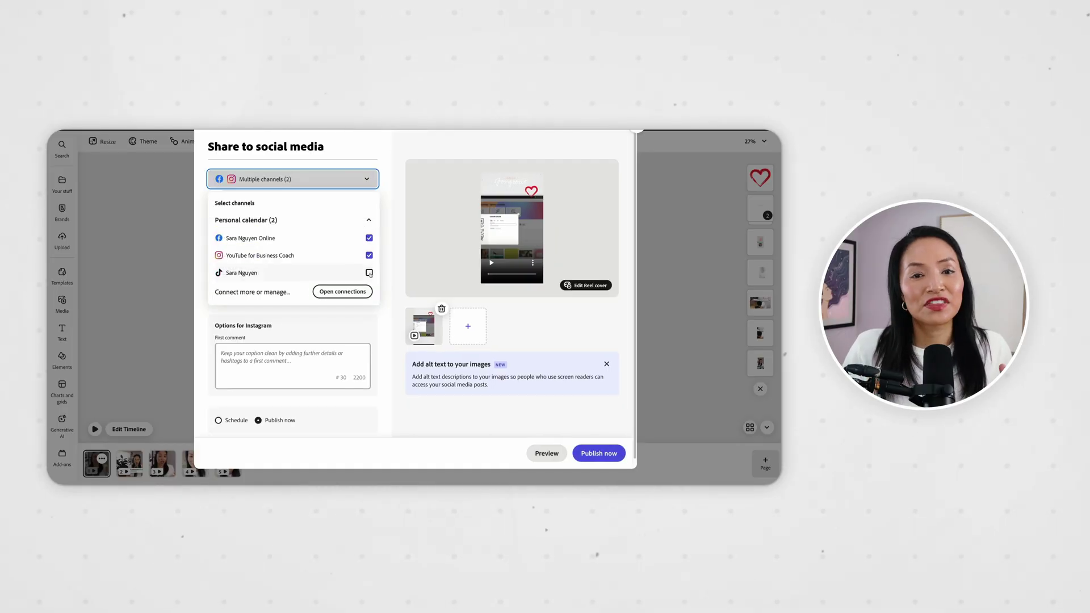
pyautogui.click(384, 308)
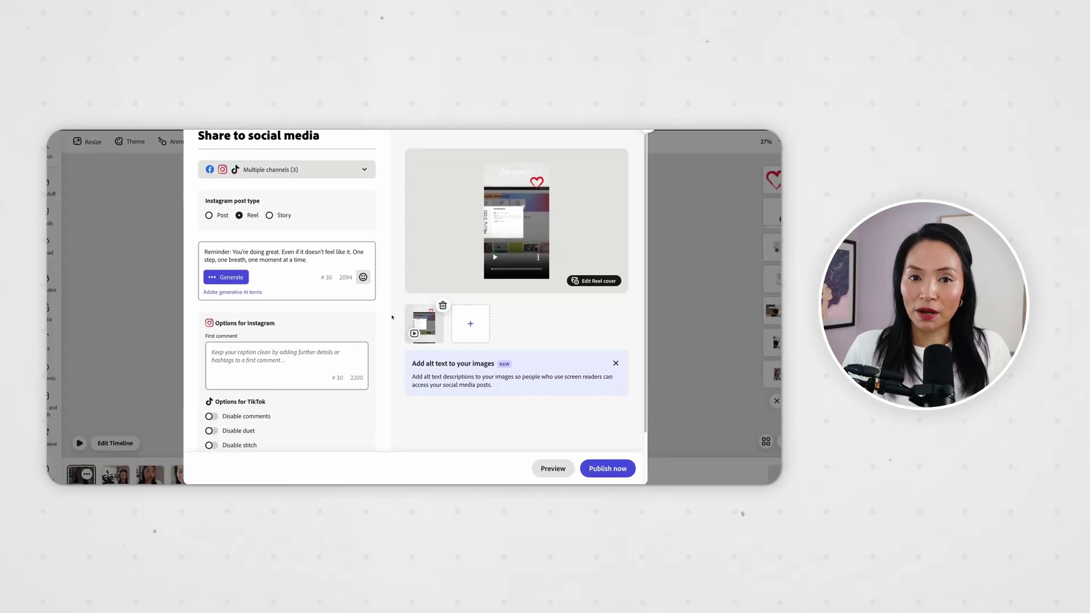
pyautogui.scroll(-2, 384, 308)
pyautogui.scroll(-1, 368, 405)
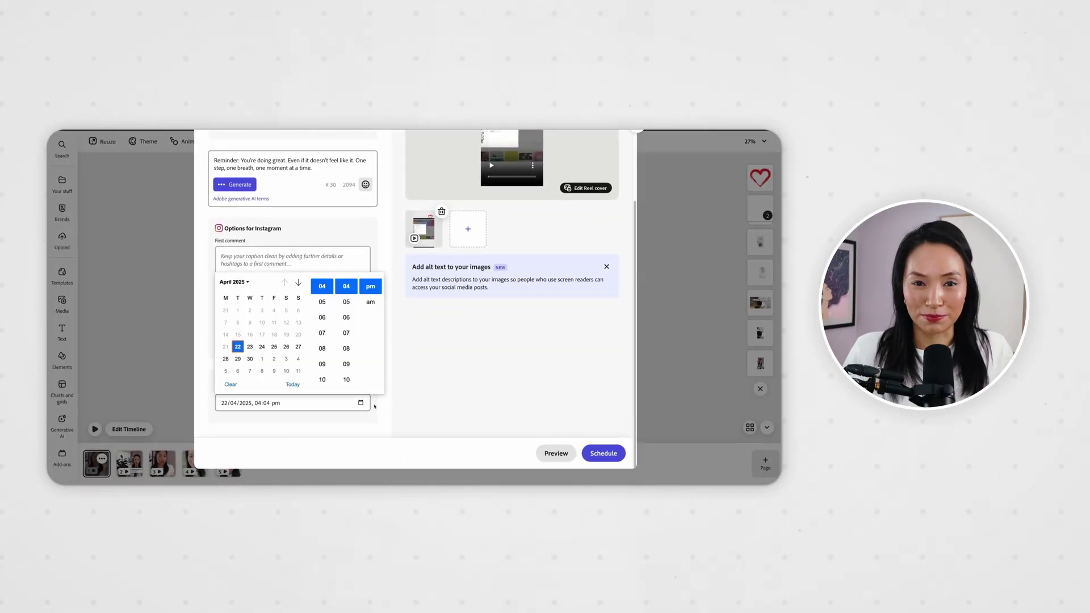